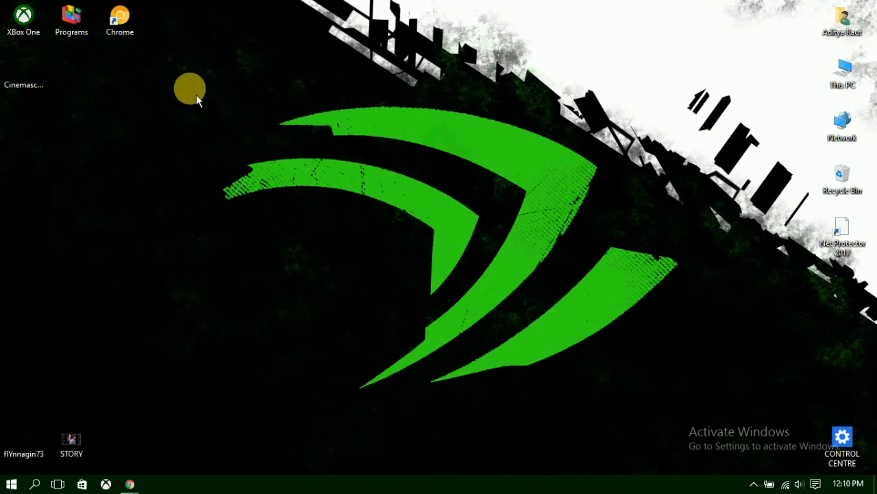
drag(173, 81, 731, 411)
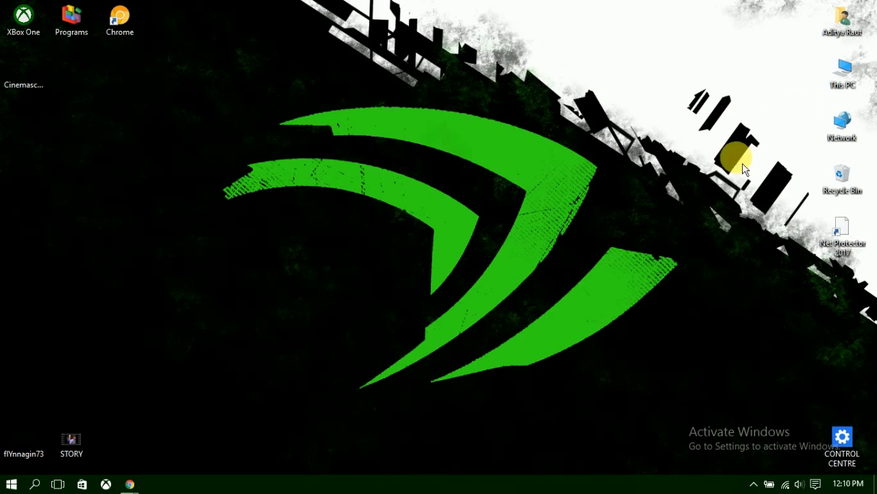
drag(173, 76, 739, 415)
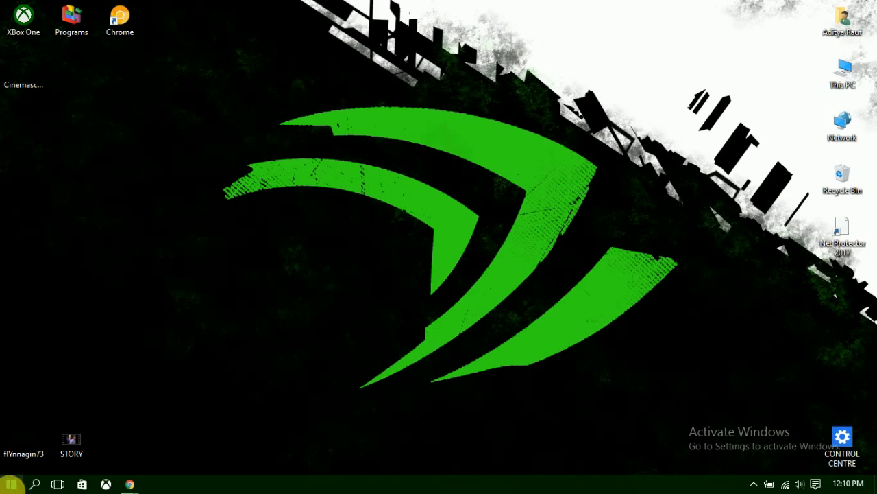
Open Control Panel, search it for "fire" and go to Windows Firewall
right_click(21, 487)
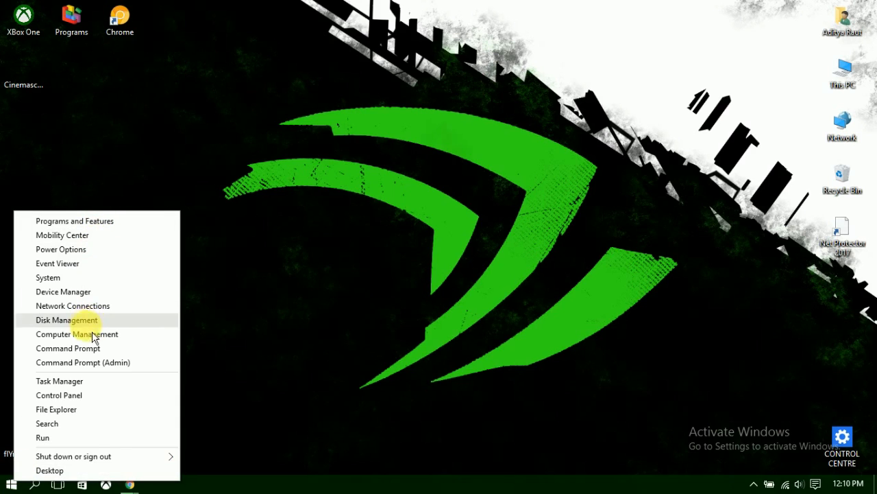
click(94, 400)
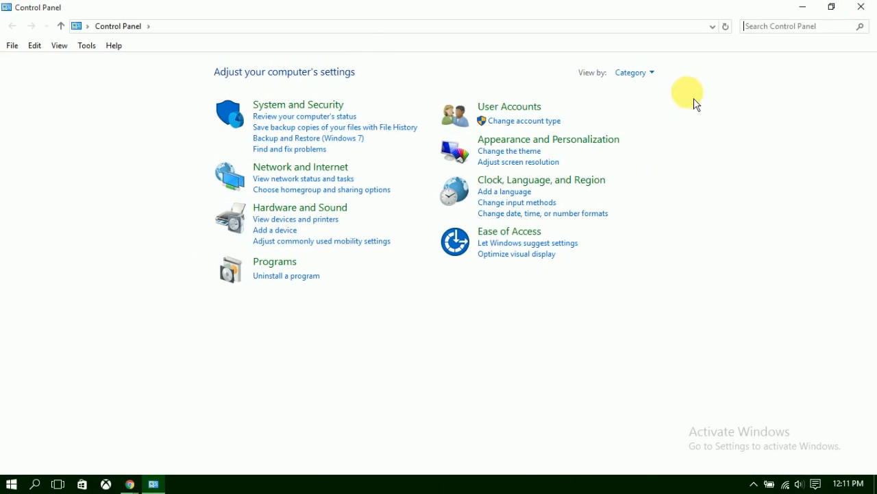
click(794, 27)
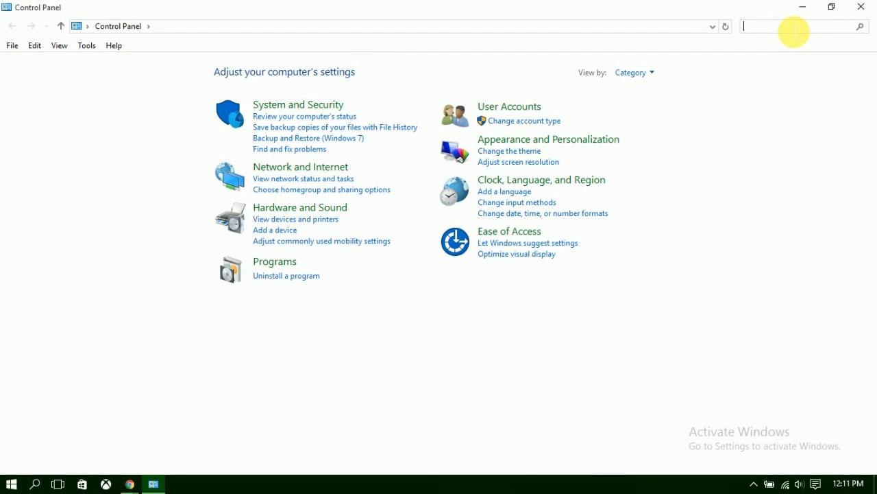
text(fire)
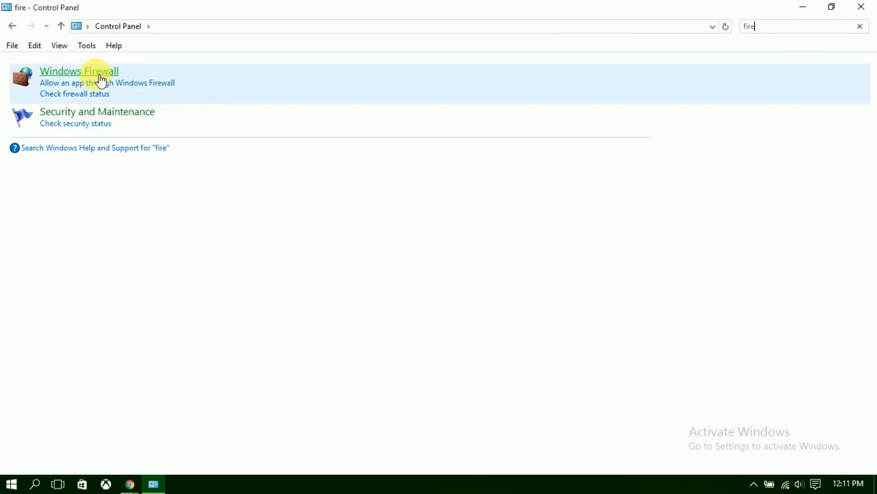
click(89, 70)
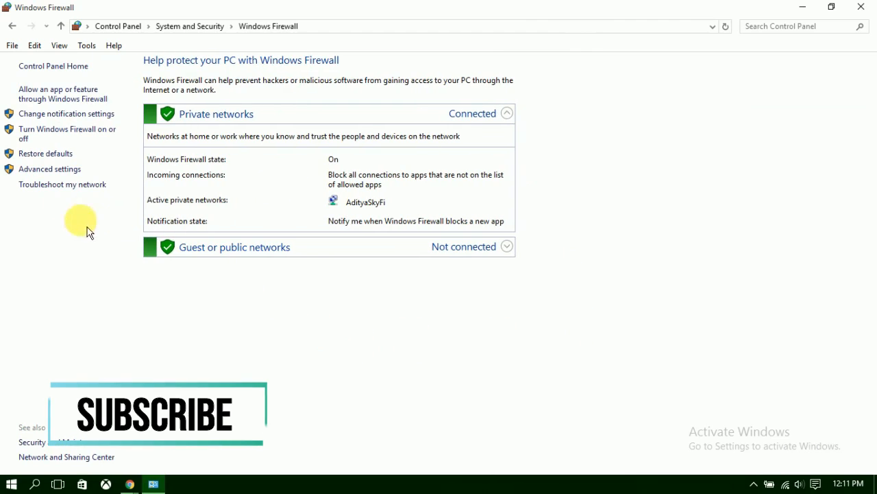
Open the firewall's advanced settings and look through the list of outbound rules
click(69, 170)
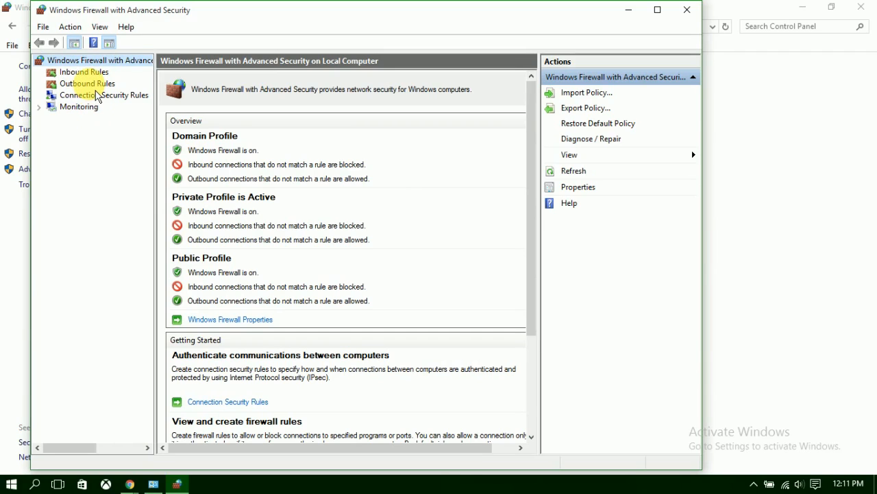
click(95, 86)
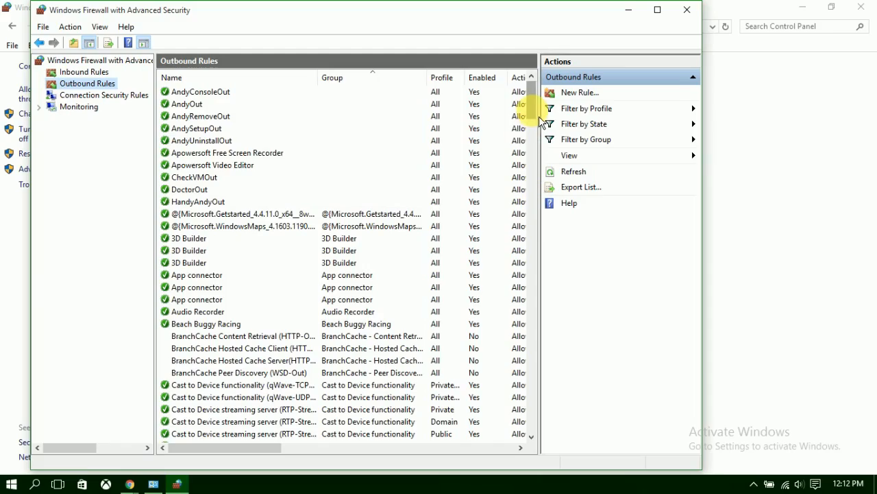
scroll(532, 120, down, 2)
drag(540, 129, 544, 431)
scroll(533, 179, up, 10)
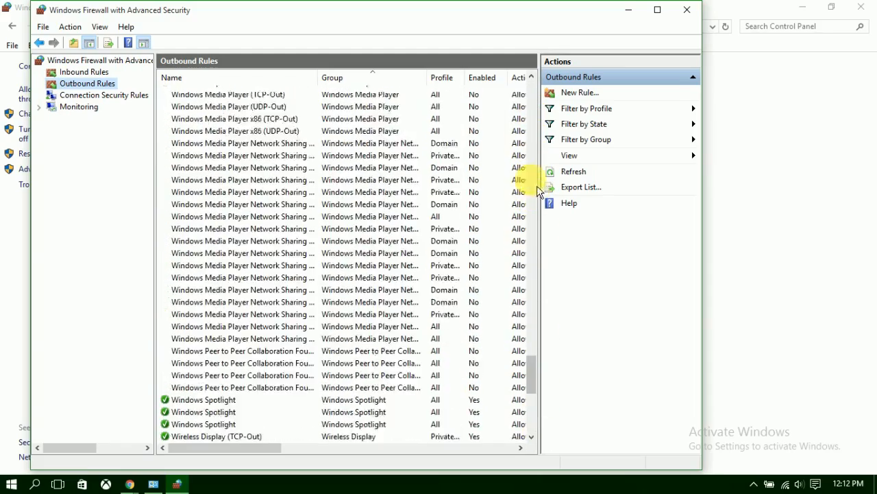
drag(535, 384, 540, 103)
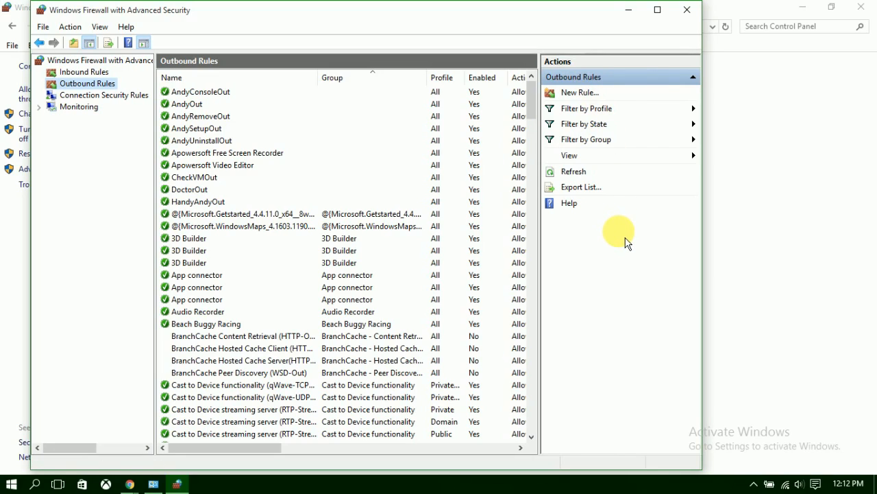
Start a new outbound rule of type Program that targets the path %ProgramFiles%\Wondershare\Filmora\Filmora.exe
click(584, 94)
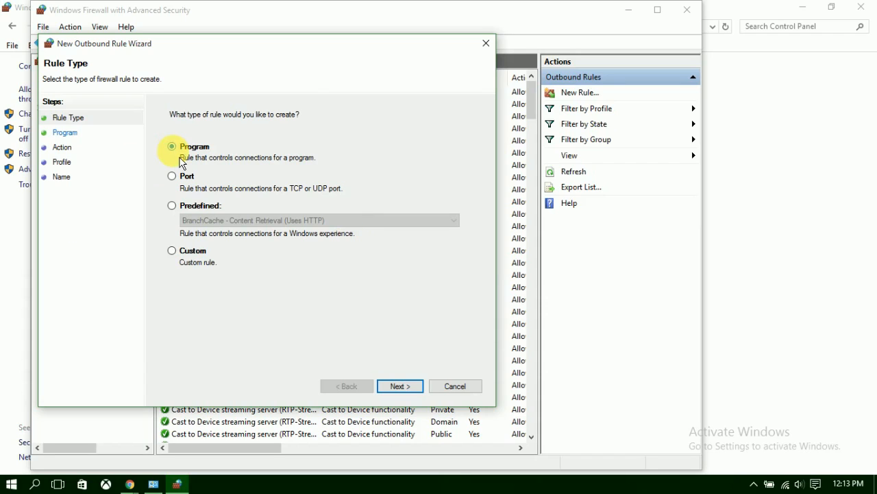
click(400, 388)
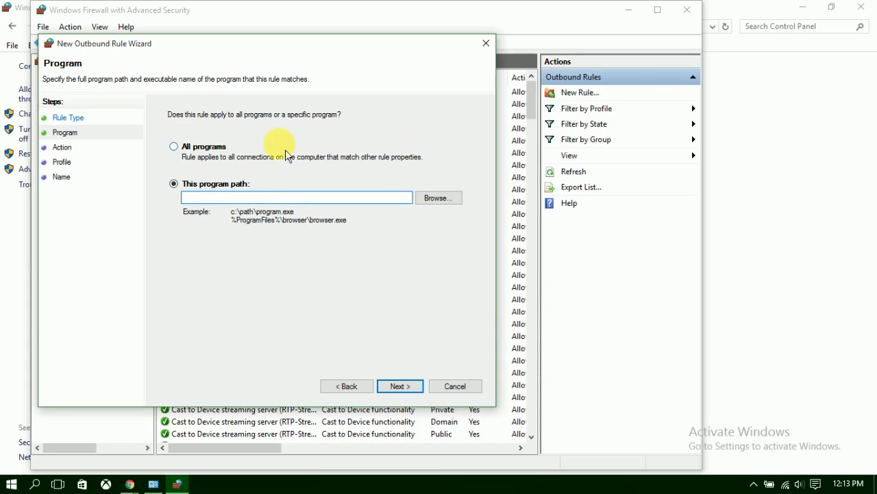
click(182, 150)
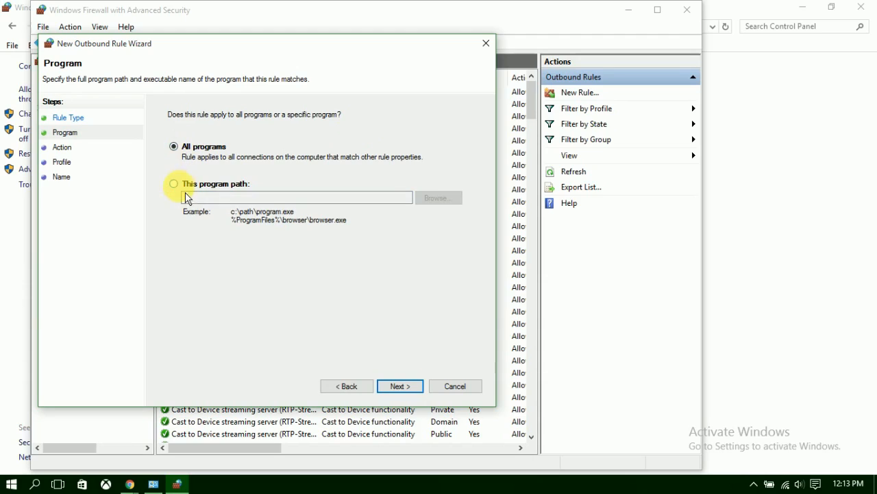
click(179, 186)
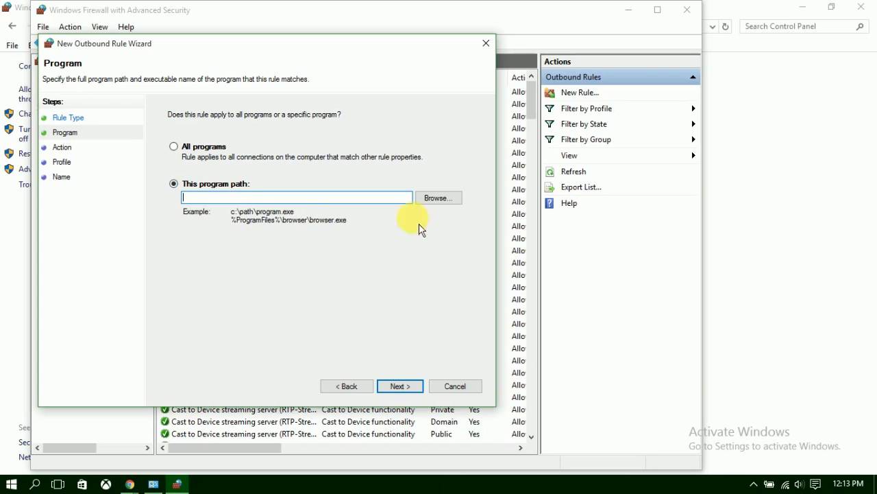
click(439, 201)
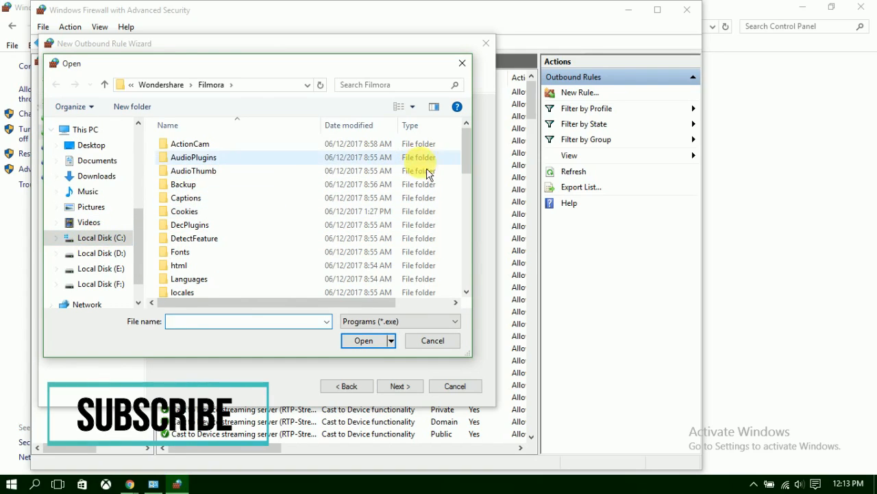
drag(471, 171, 486, 244)
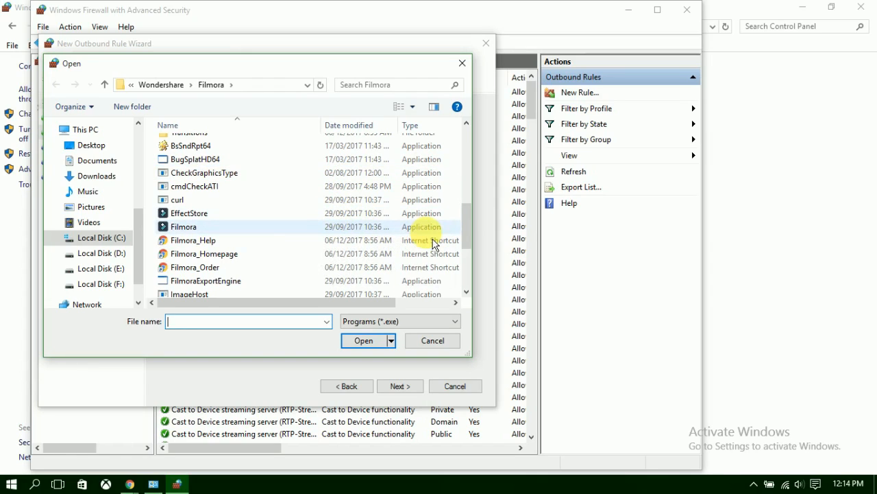
double_click(280, 233)
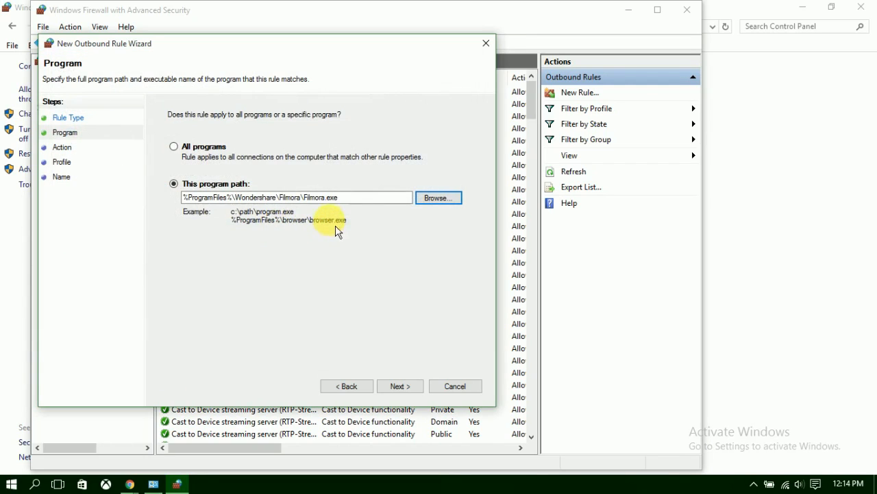
drag(188, 197, 343, 197)
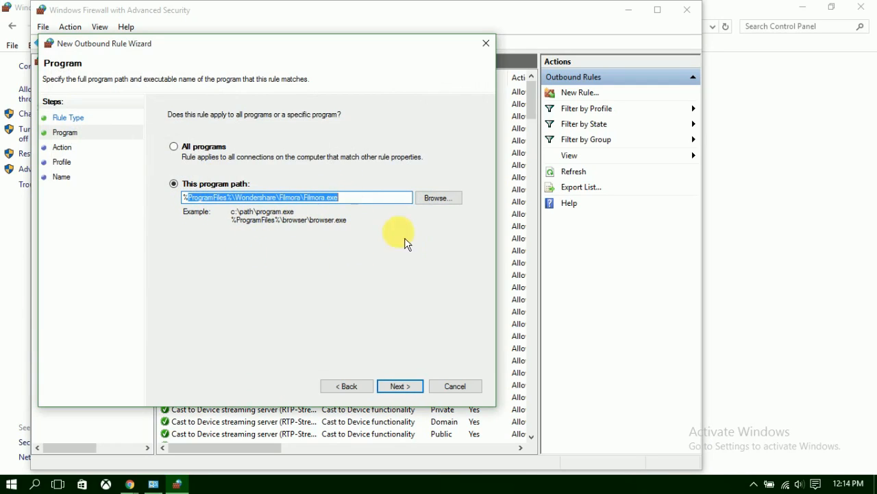
click(379, 197)
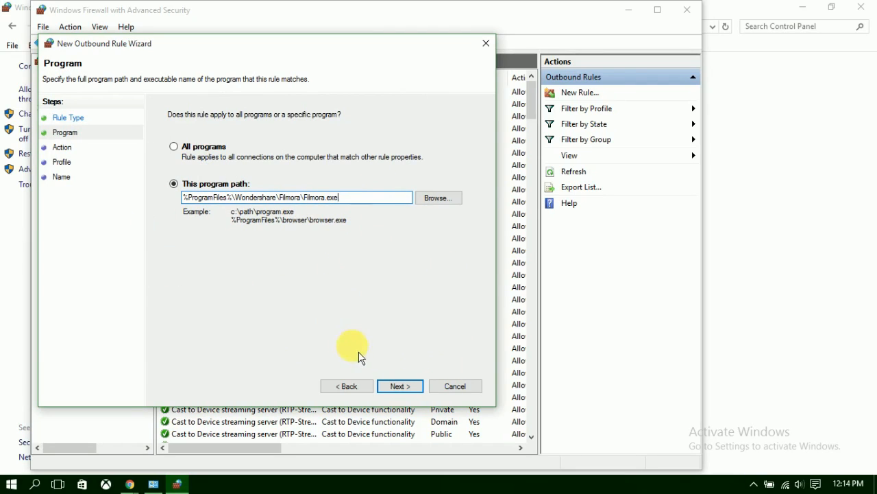
Set the rule to block the connection and apply it to the Domain, Private and Public profiles
click(400, 388)
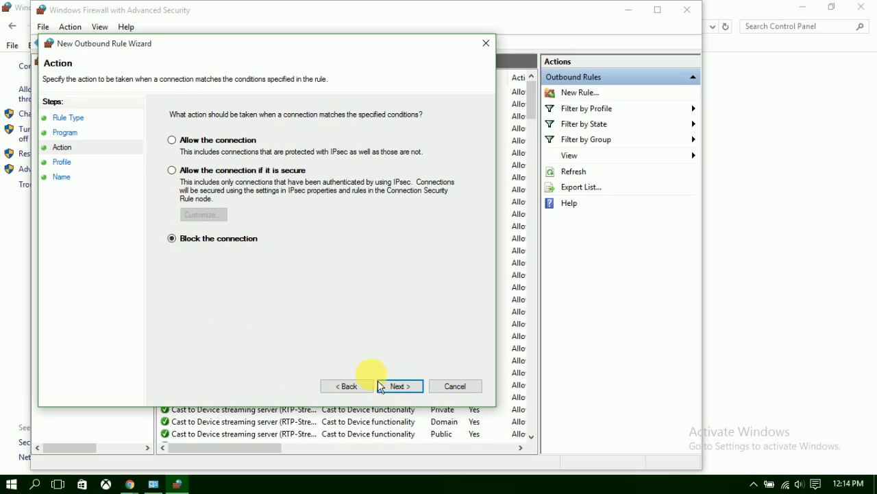
click(416, 391)
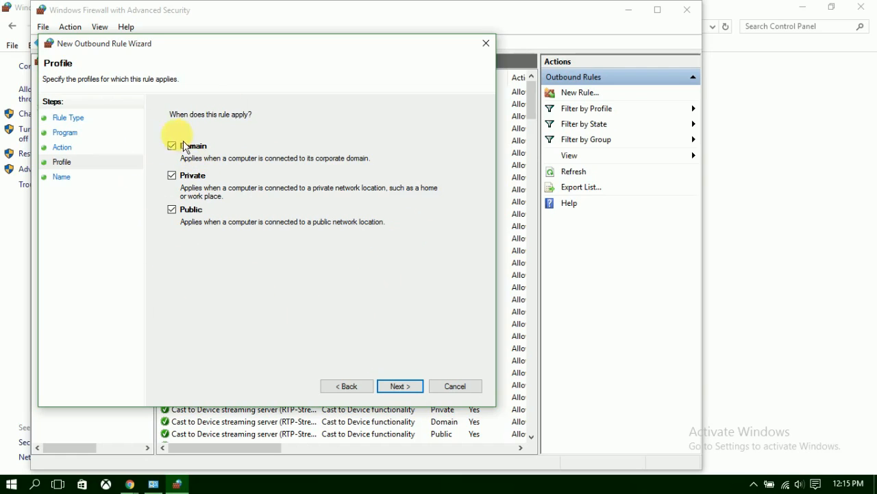
click(400, 387)
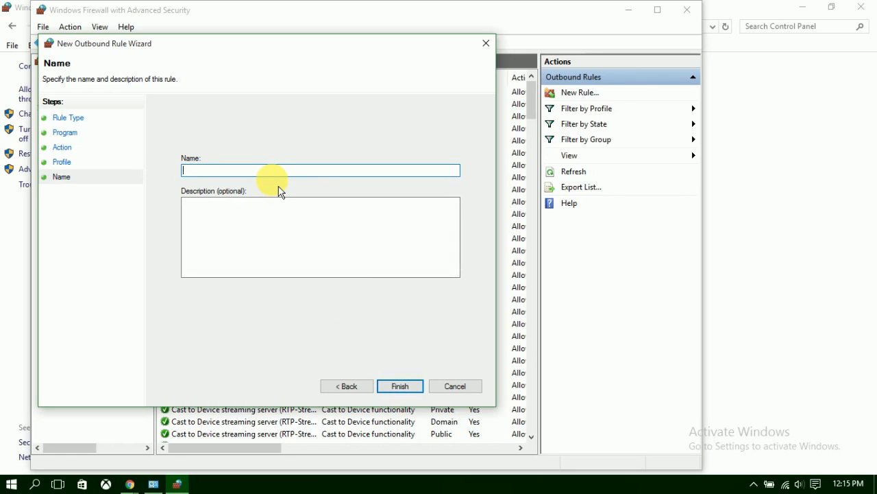
Name the rule "NONET FILMORA", describe it as "IT WILL BLOCK ACCES OF FILMORA" and finish creating it
text(NONE)
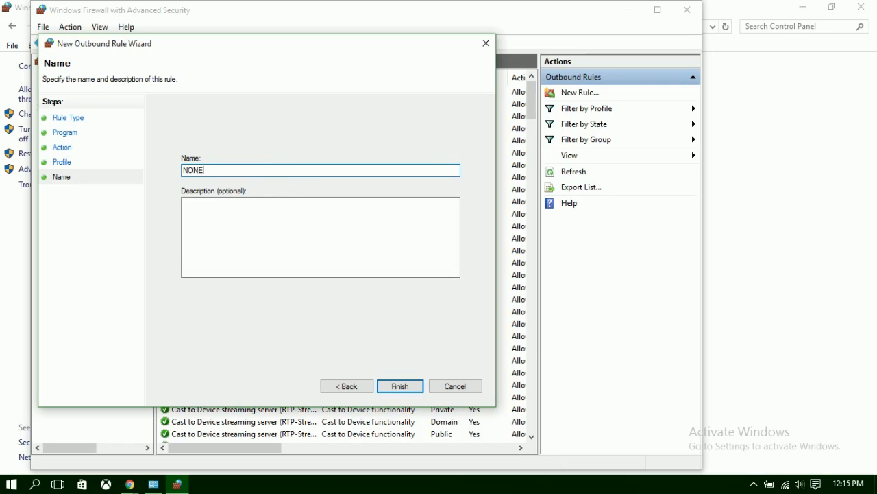
text(T FILMORA)
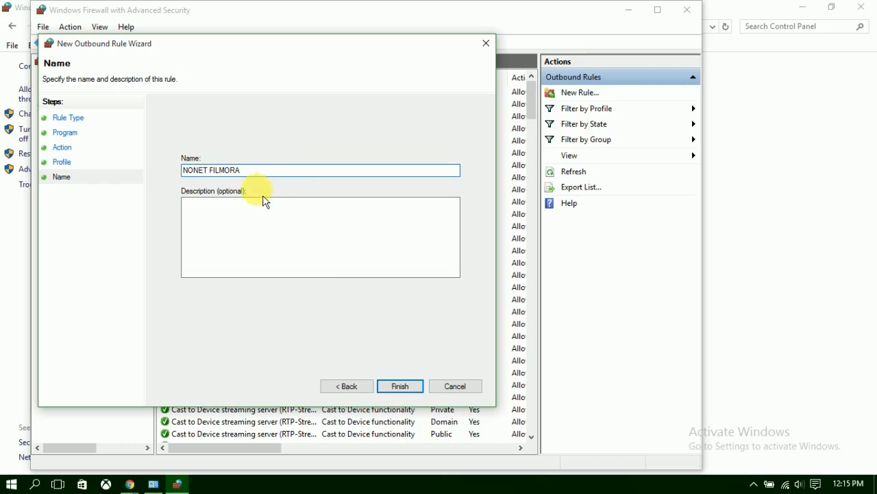
click(249, 218)
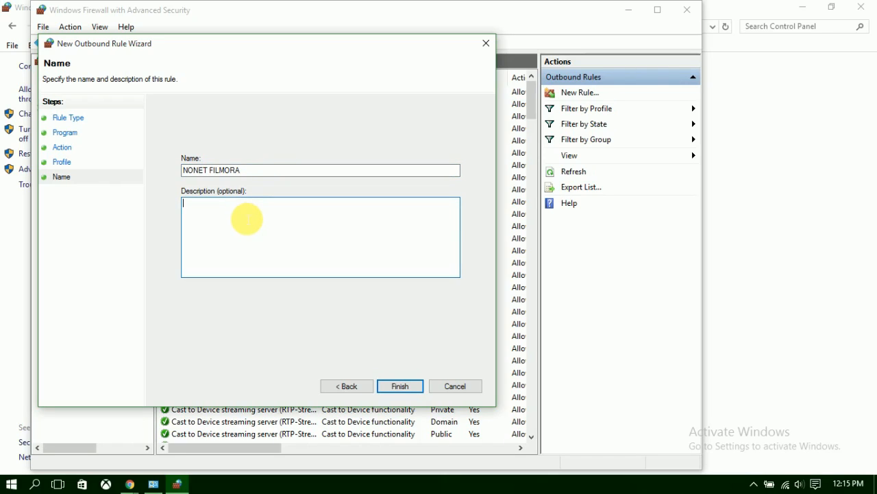
text(IT WILL)
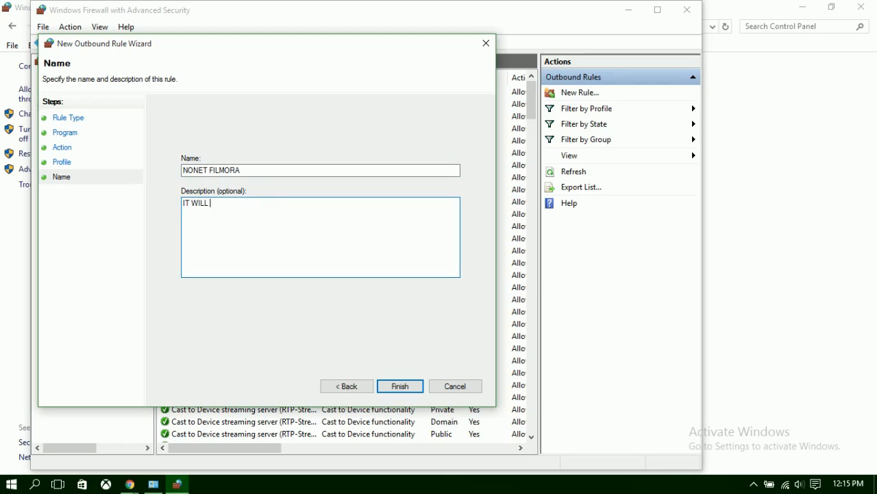
text( BLOCK ACCES OF FILMORA)
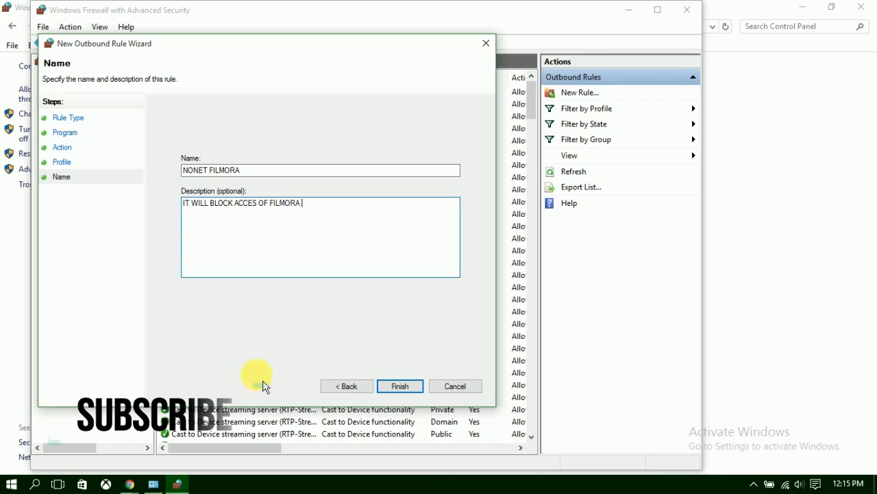
click(404, 386)
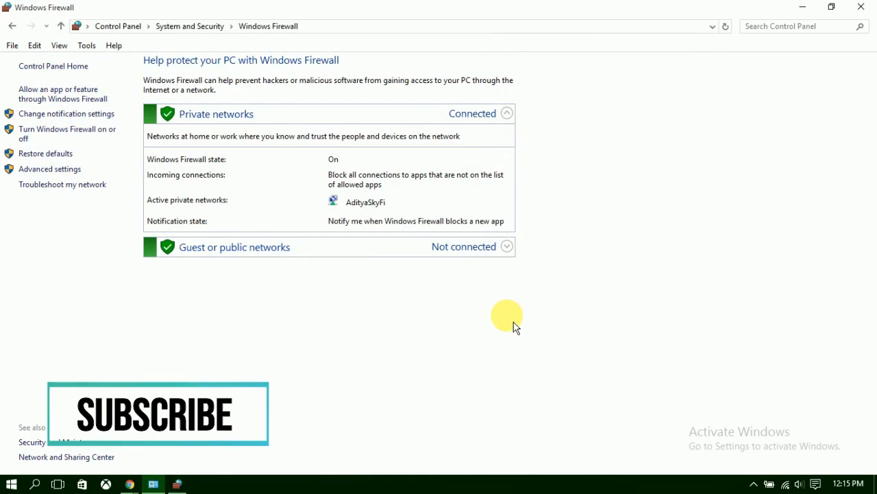
Check the NONET FILMORA entry in the outbound rules list, and close the advanced security and Windows Firewall windows
click(177, 484)
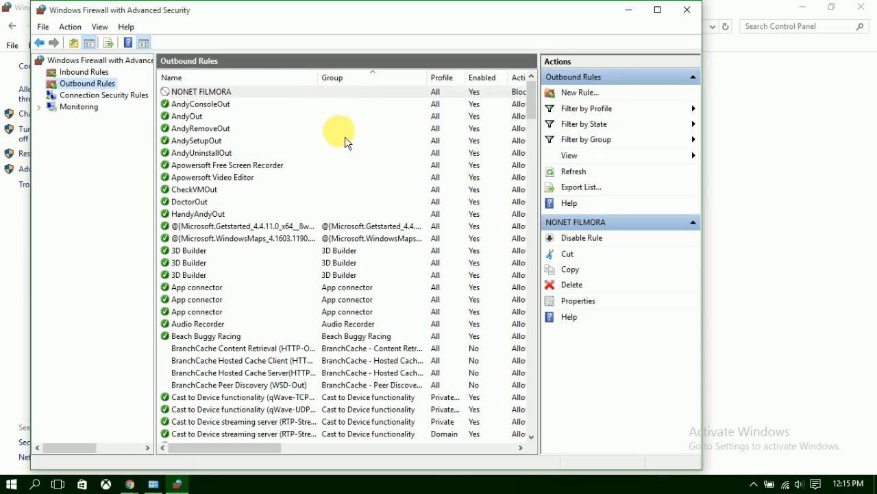
click(212, 92)
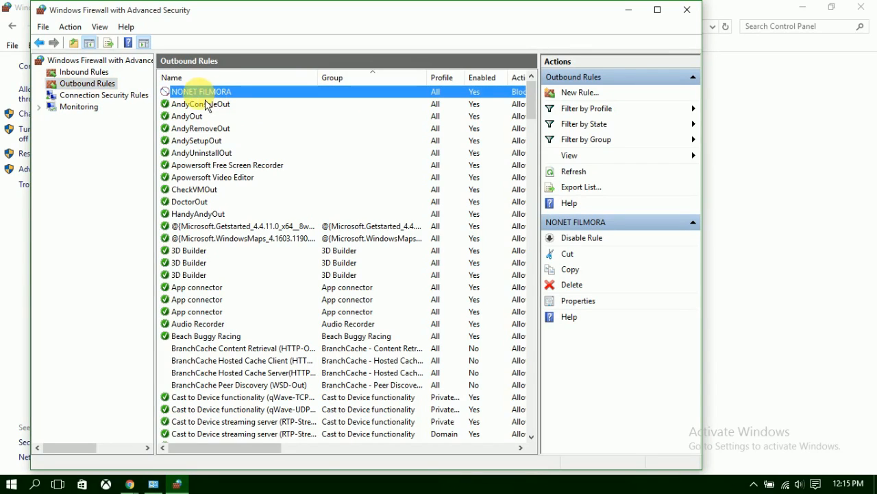
click(134, 191)
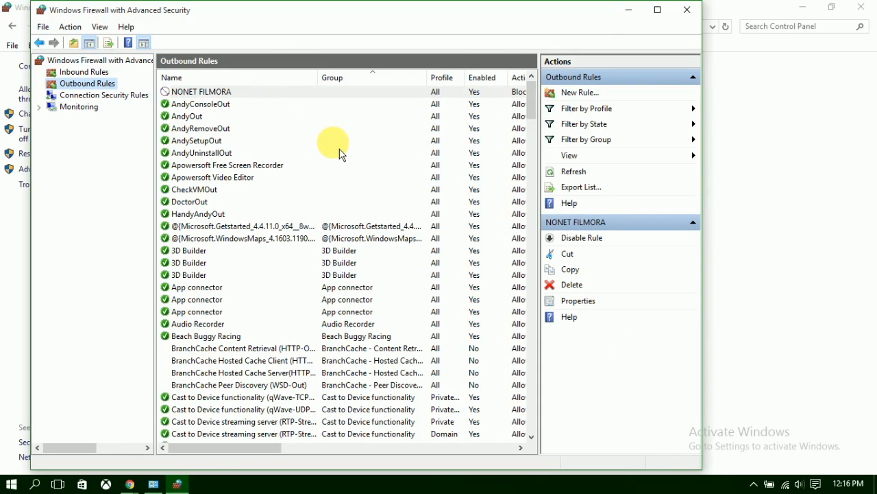
click(686, 9)
click(861, 7)
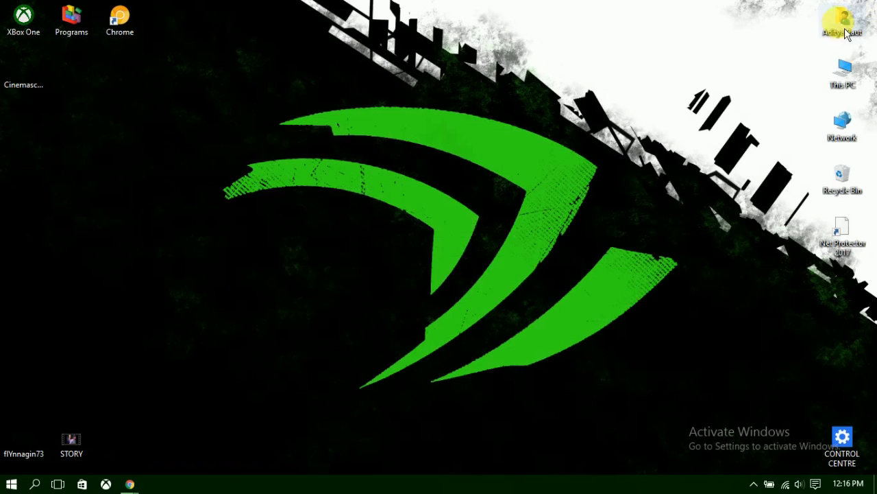